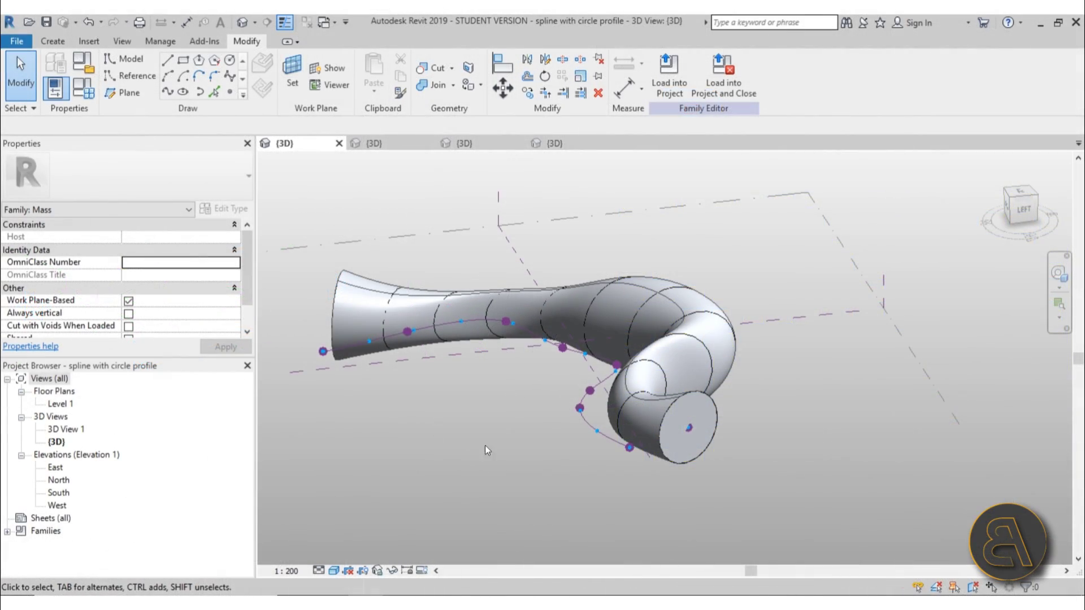
Step: Orbit the tubular mass round from behind and nudge the first spline control point
{"action": "middle_click_drag", "start_coordinate": [485, 445], "coordinate": [452, 386], "text": "shift"}
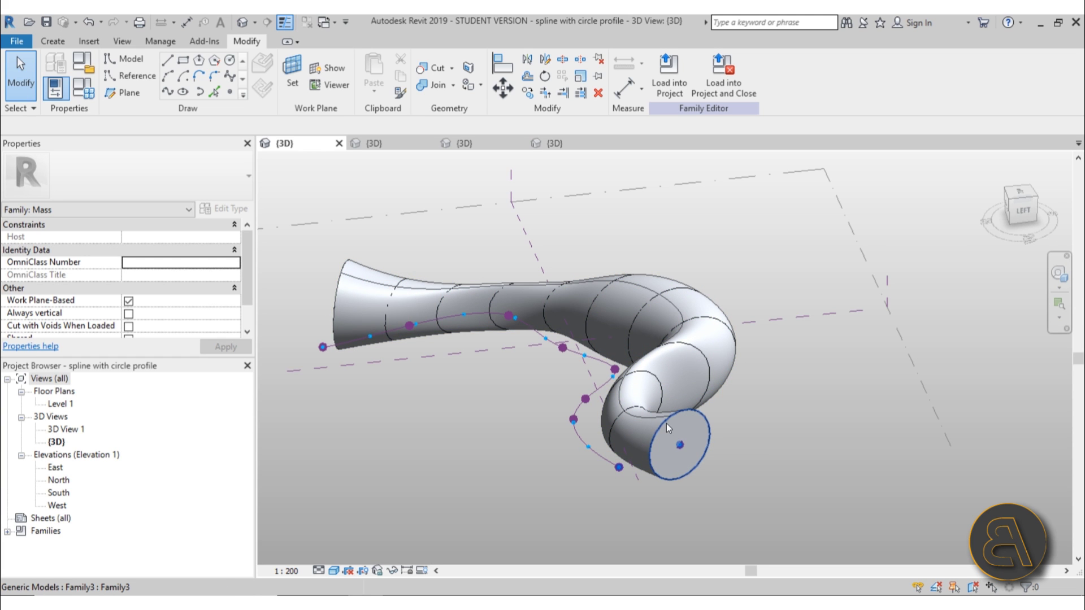
{"action": "middle_click_drag", "start_coordinate": [497, 401], "coordinate": [516, 474], "text": "shift"}
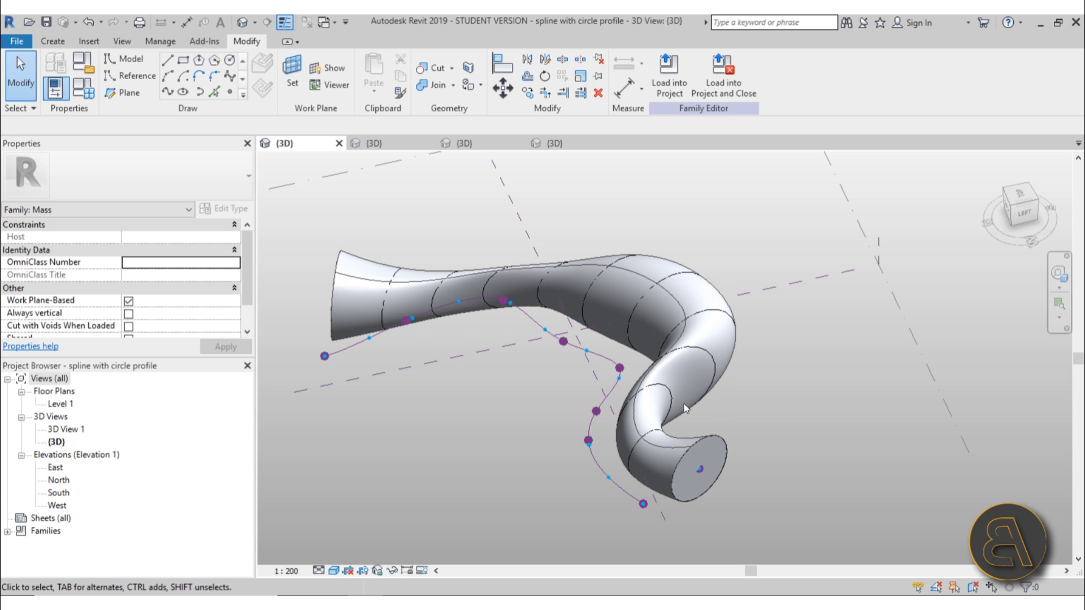
{"action": "left_click", "coordinate": [588, 440]}
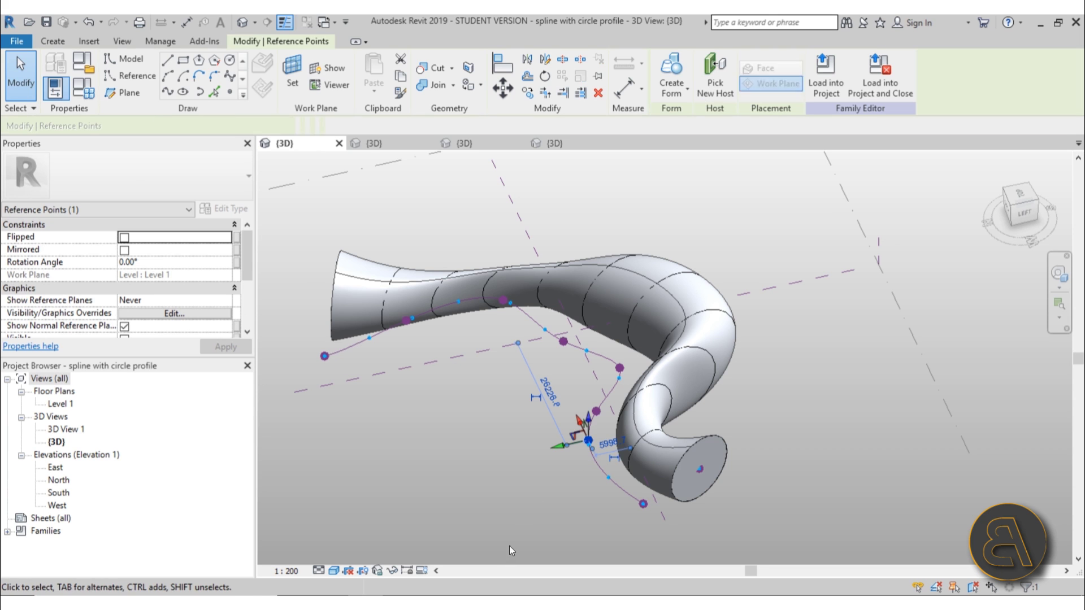
{"action": "left_click_drag", "start_coordinate": [542, 450], "coordinate": [541, 452]}
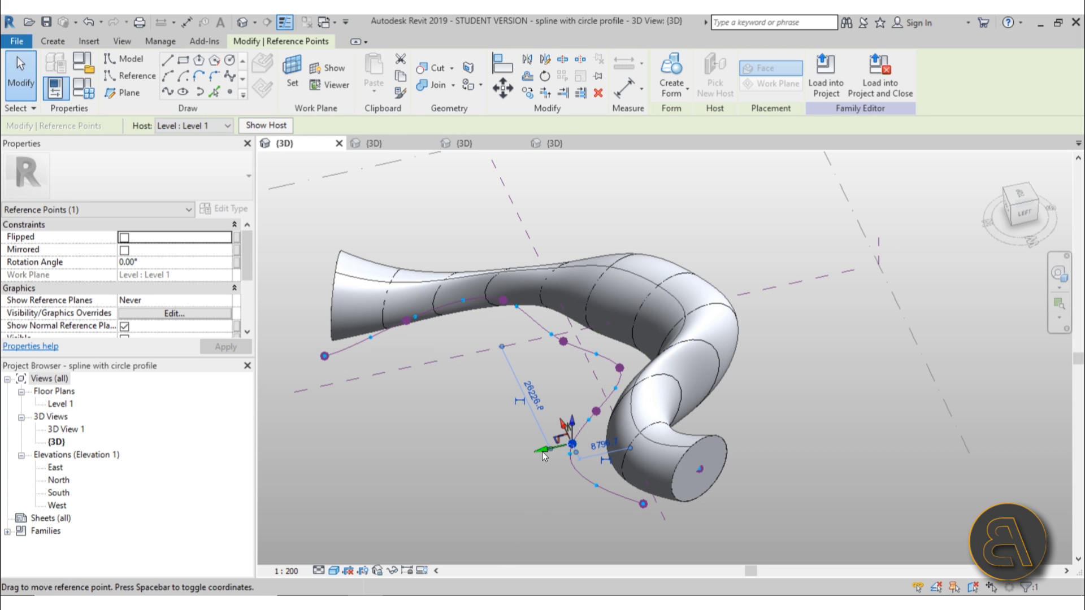
Step: Drag two more spline control points, sideways and mid-sweep, so the circular sweep follows the new curve
{"action": "left_click", "coordinate": [564, 342]}
{"action": "left_click_drag", "start_coordinate": [530, 352], "coordinate": [578, 338]}
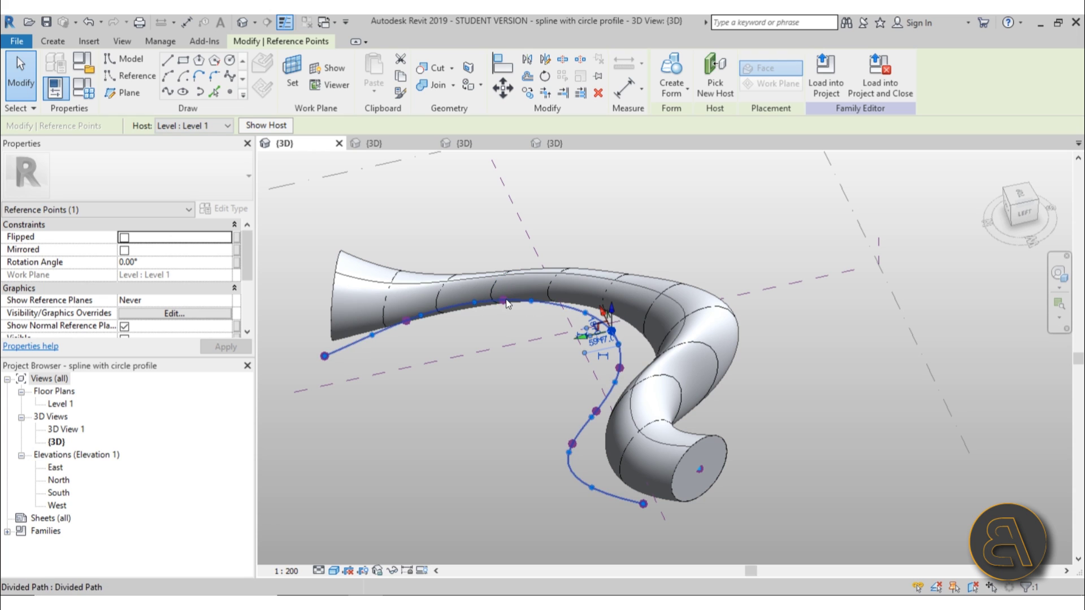
{"action": "key", "text": "Escape"}
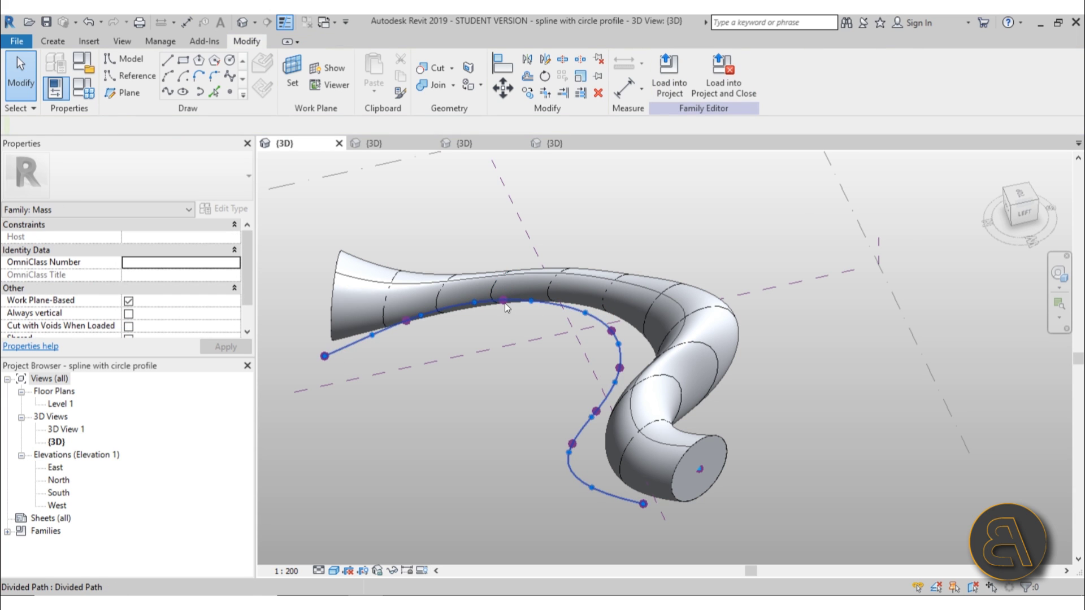
{"action": "left_click", "coordinate": [502, 299]}
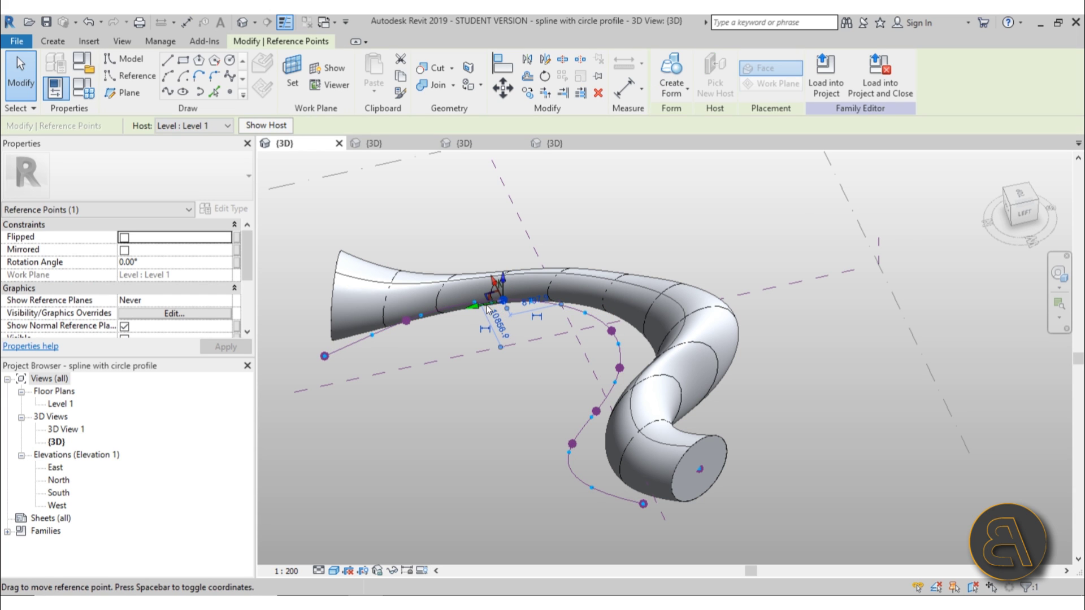
{"action": "left_click_drag", "start_coordinate": [494, 287], "coordinate": [519, 332]}
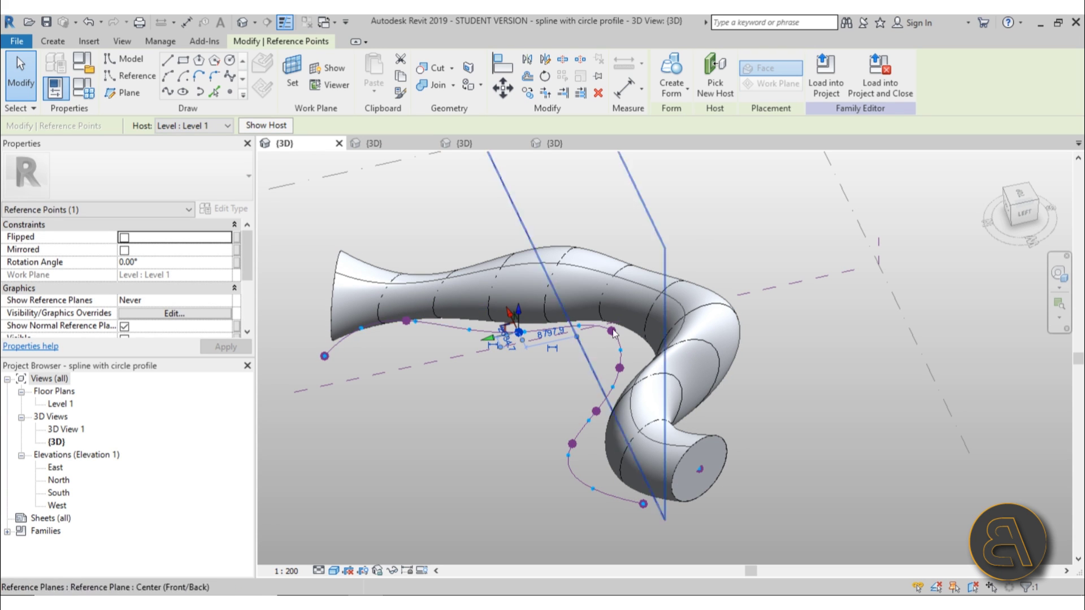
{"action": "left_click", "coordinate": [551, 404]}
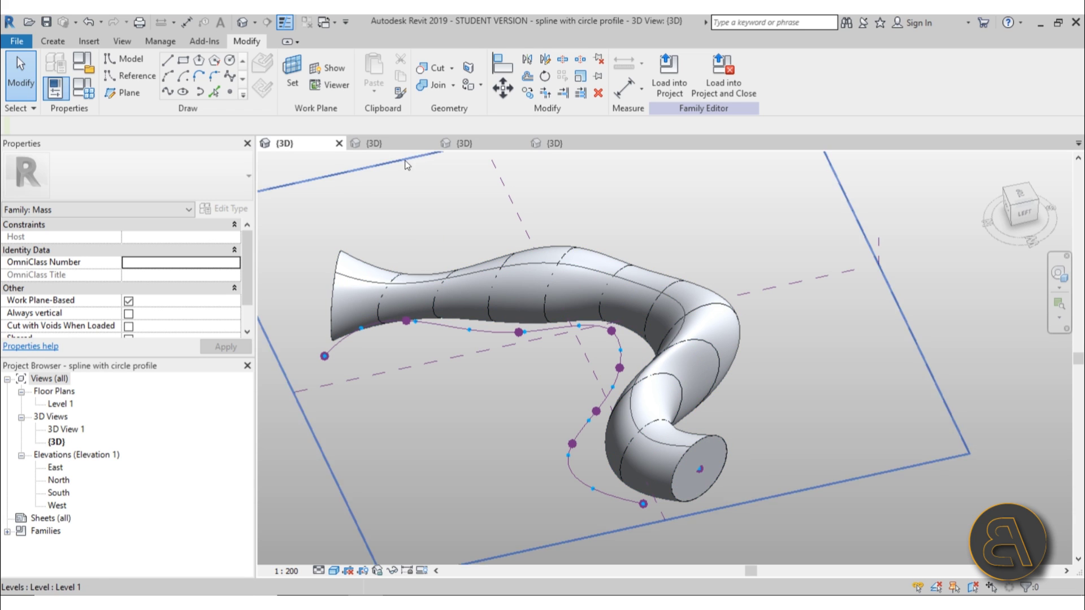
Step: In the adaptive circle profile family, pull adaptive point 2 up-right to enlarge the circle, then return to the spline mass
{"action": "left_click", "coordinate": [376, 144]}
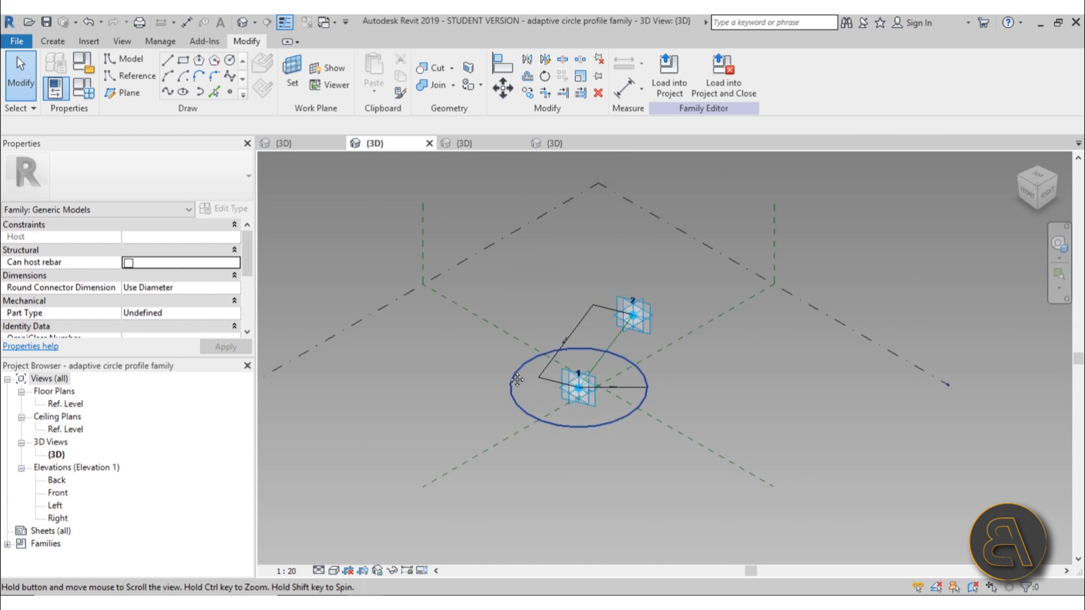
{"action": "scroll", "coordinate": [553, 382], "scroll_direction": "up", "scroll_amount": 3}
{"action": "scroll", "coordinate": [533, 296], "scroll_direction": "down", "scroll_amount": 3}
{"action": "scroll", "coordinate": [577, 414], "scroll_direction": "down", "scroll_amount": 1}
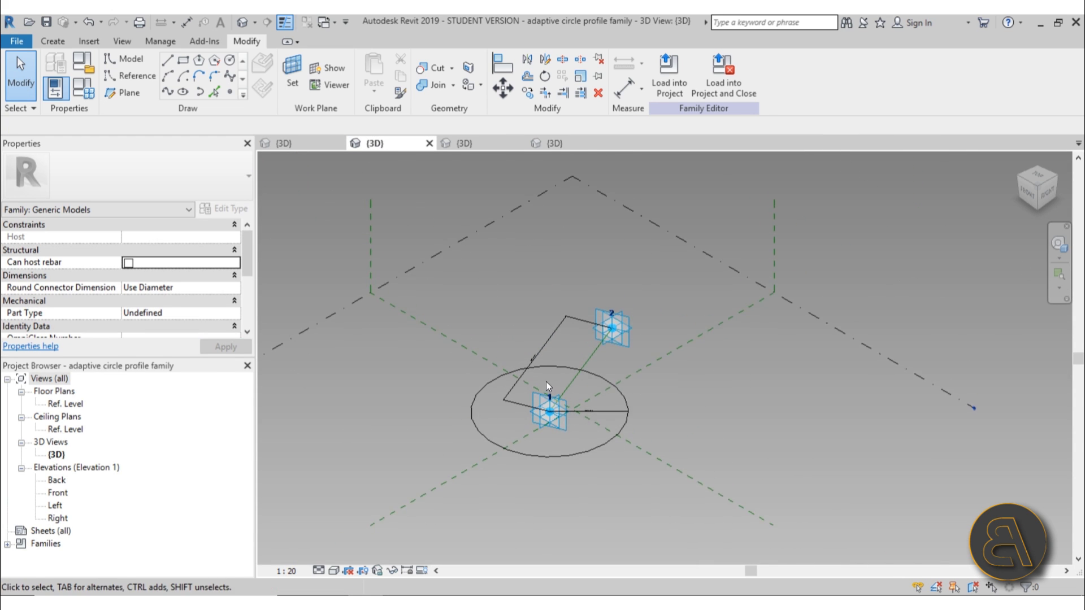
{"action": "scroll", "coordinate": [546, 381], "scroll_direction": "up", "scroll_amount": 1}
{"action": "left_click", "coordinate": [637, 333]}
{"action": "mouse_move", "coordinate": [629, 345]}
{"action": "left_mouse_down"}
{"action": "mouse_move", "coordinate": [636, 316]}
{"action": "mouse_move", "coordinate": [692, 300]}
{"action": "mouse_move", "coordinate": [755, 241]}
{"action": "mouse_move", "coordinate": [631, 323]}
{"action": "left_mouse_up"}
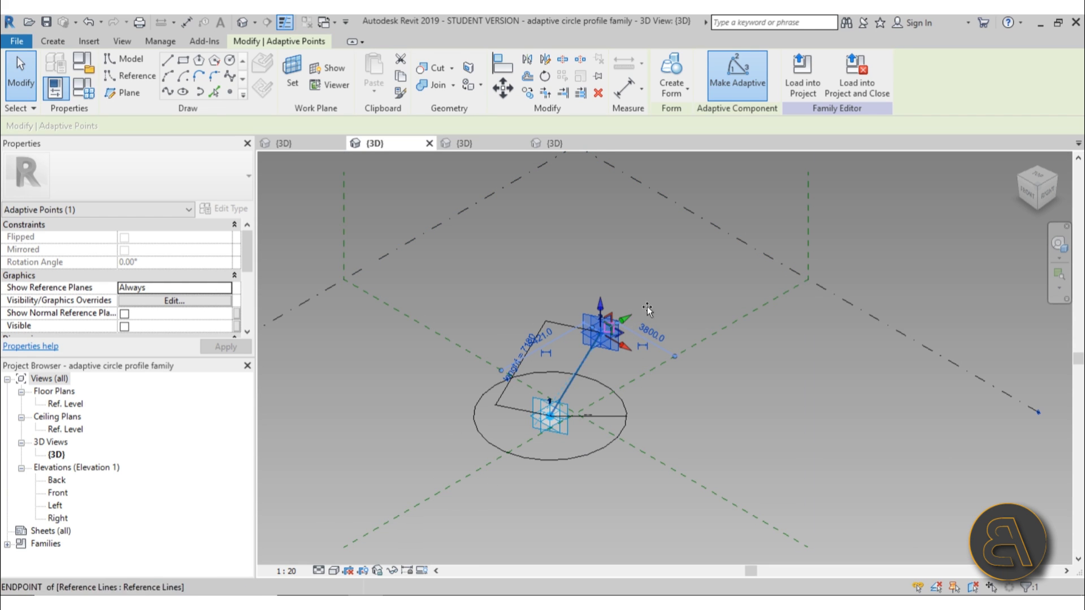
{"action": "left_click_drag", "start_coordinate": [603, 332], "coordinate": [695, 309]}
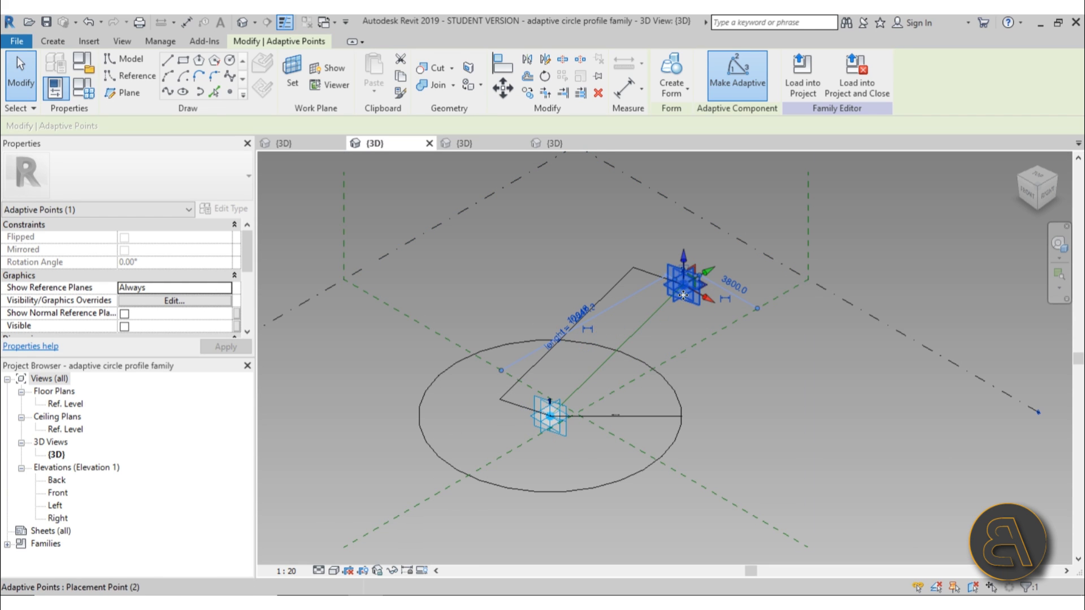
{"action": "left_click", "coordinate": [304, 144]}
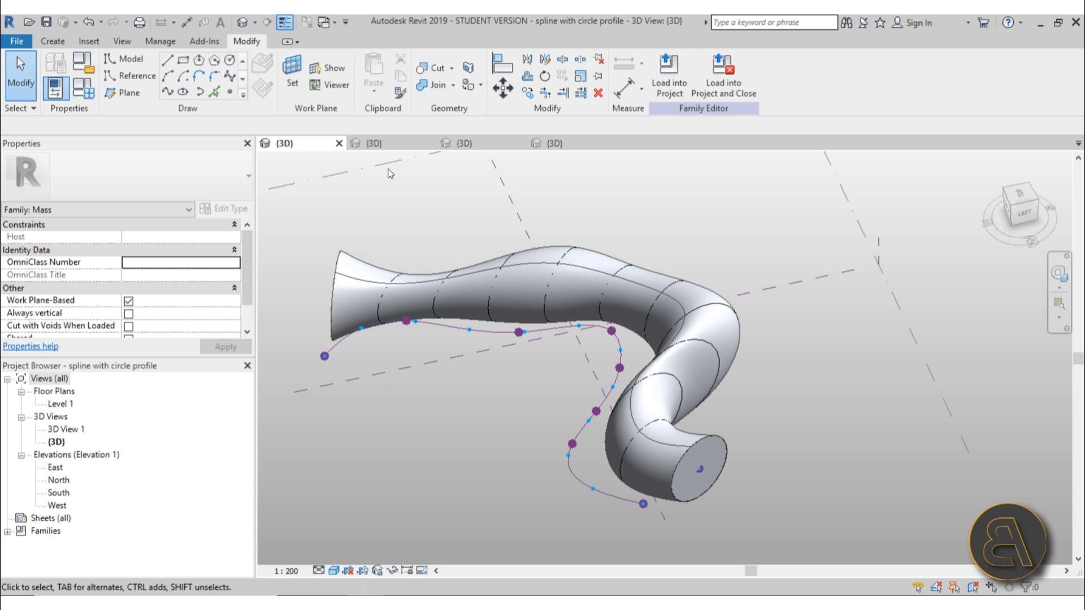
Step: Open the perforated facade mass in Project1 and orbit it to a face-on front view
{"action": "left_click", "coordinate": [374, 144]}
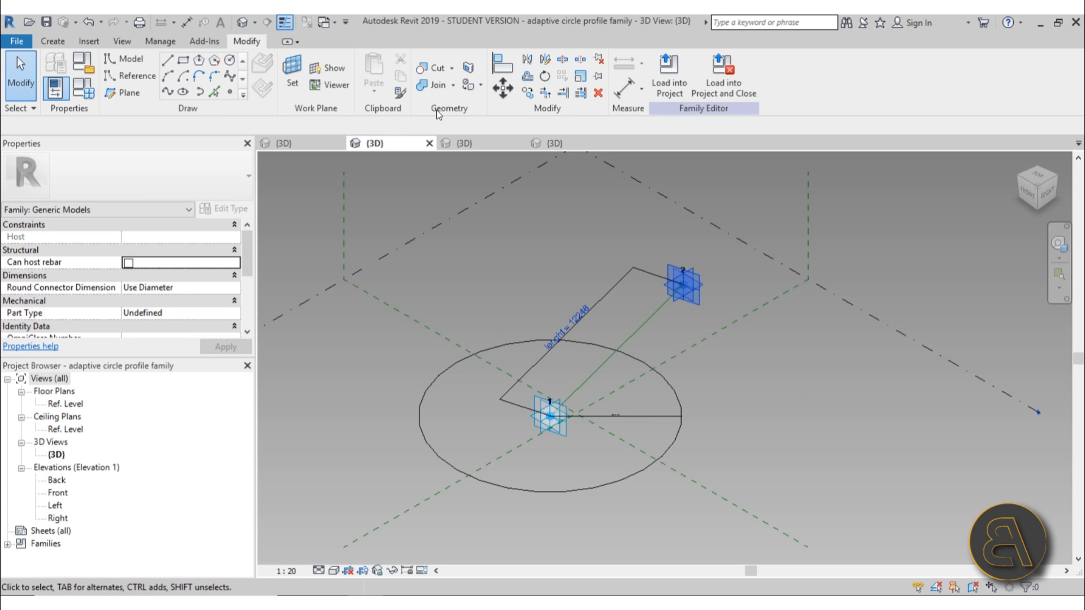
{"action": "left_click", "coordinate": [465, 144]}
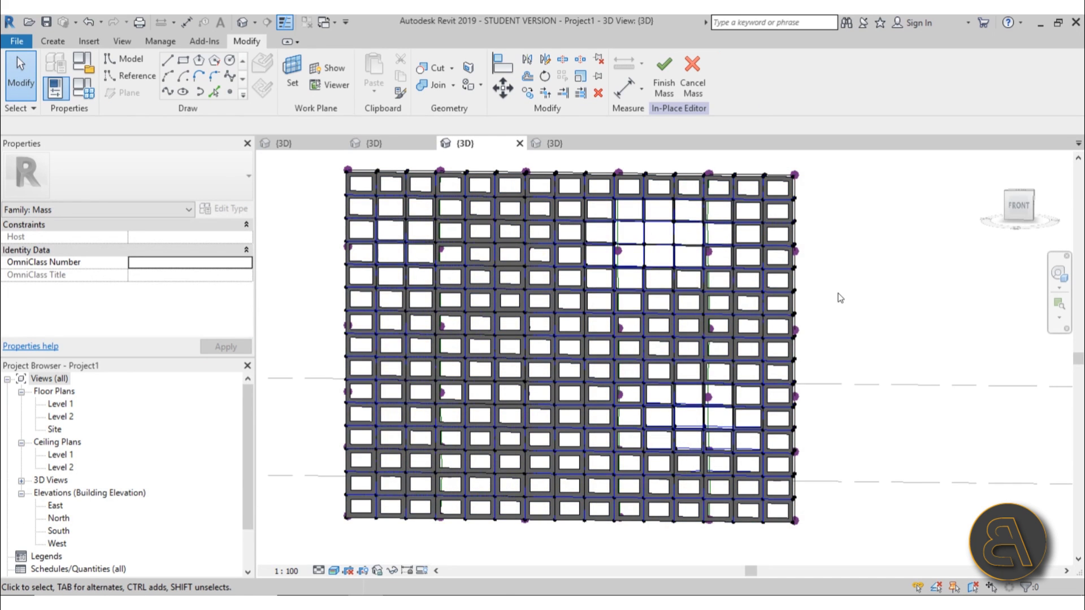
{"action": "mouse_move", "coordinate": [840, 298]}
{"action": "middle_mouse_down", "text": "shift"}
{"action": "mouse_move", "coordinate": [845, 322]}
{"action": "mouse_move", "coordinate": [864, 315]}
{"action": "mouse_move", "coordinate": [849, 312]}
{"action": "middle_mouse_up", "text": "shift"}
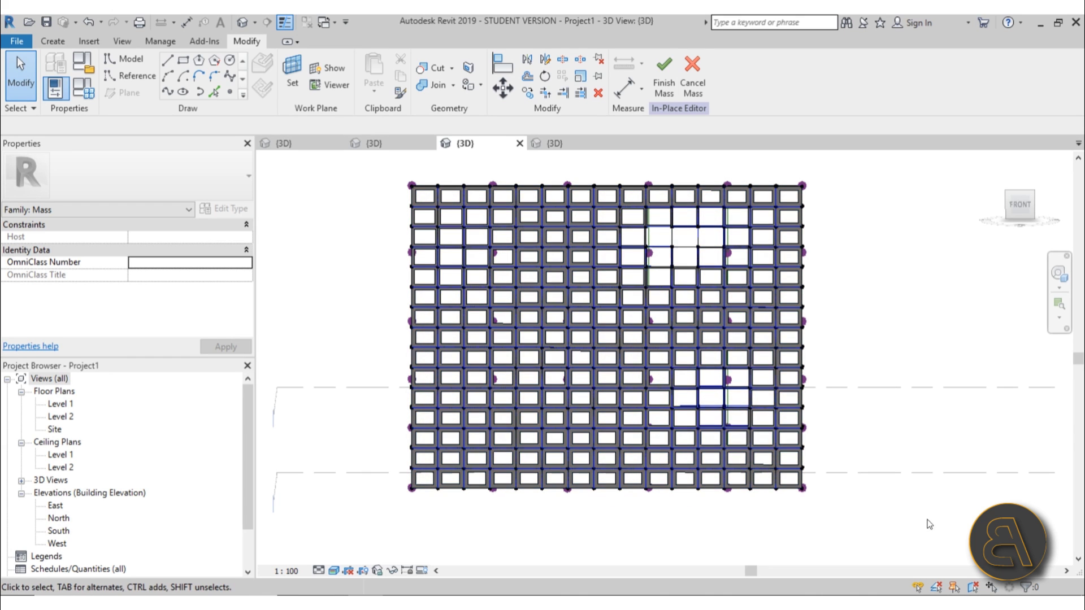
{"action": "middle_click_drag", "start_coordinate": [901, 329], "coordinate": [700, 327], "text": "shift"}
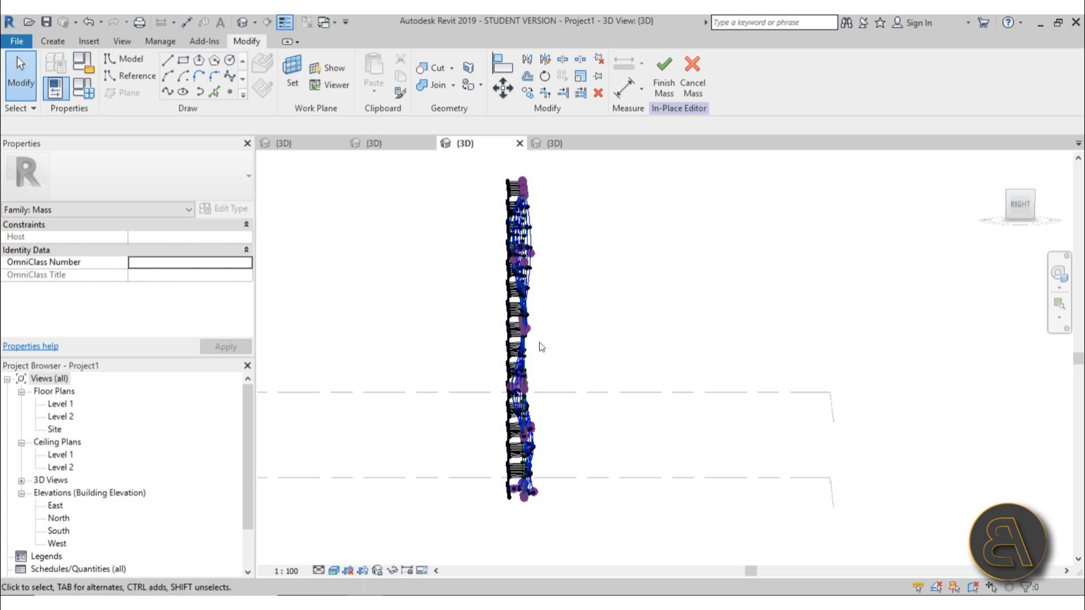
{"action": "middle_click_drag", "start_coordinate": [536, 500], "coordinate": [706, 302], "text": "shift"}
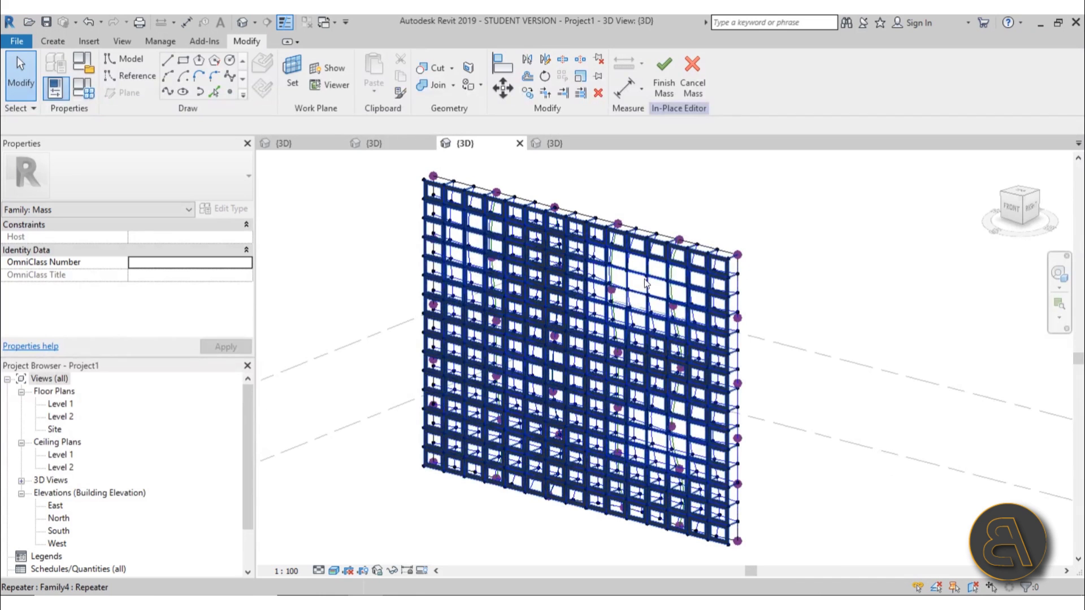
{"action": "middle_click_drag", "start_coordinate": [645, 283], "coordinate": [549, 271], "text": "shift"}
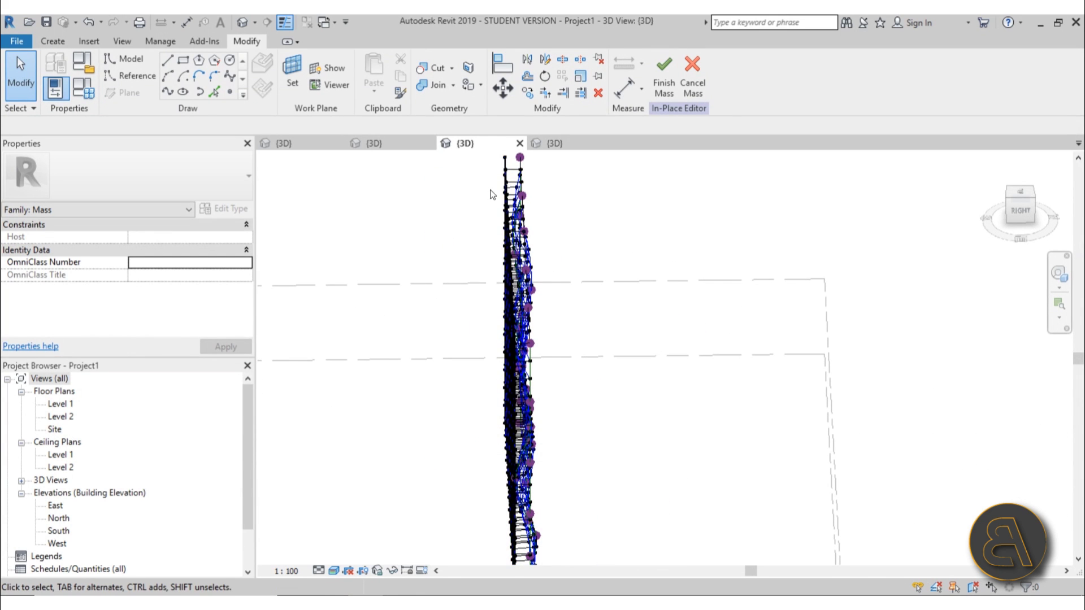
{"action": "middle_click_drag", "start_coordinate": [442, 544], "coordinate": [660, 418], "text": "shift"}
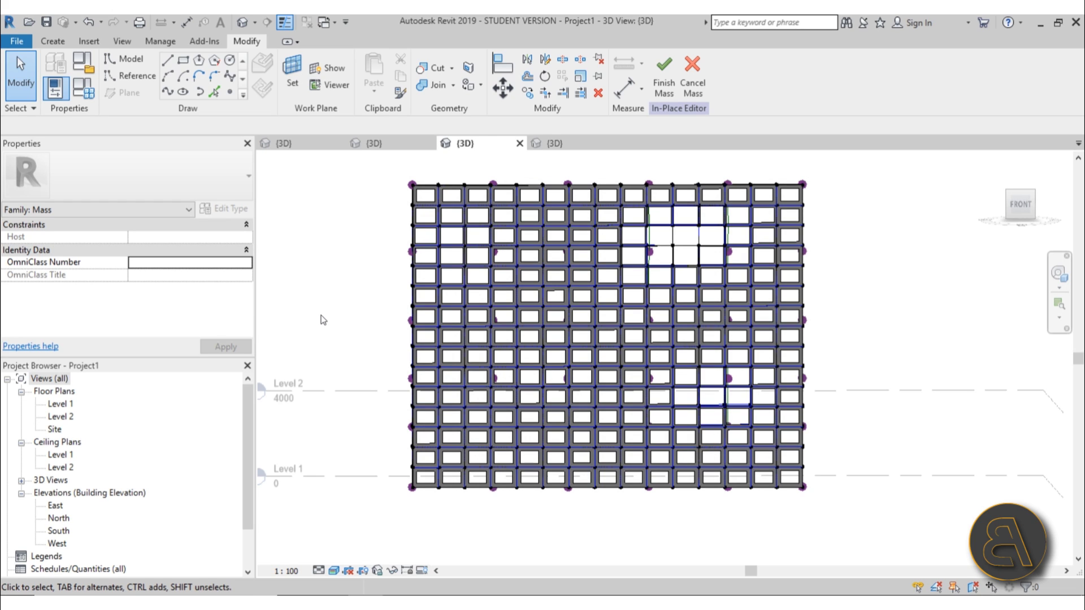
Step: In Family4.rfa's 3D view, drag adaptive point 3 to a new position, reshaping the square frame and box
{"action": "left_click", "coordinate": [560, 143]}
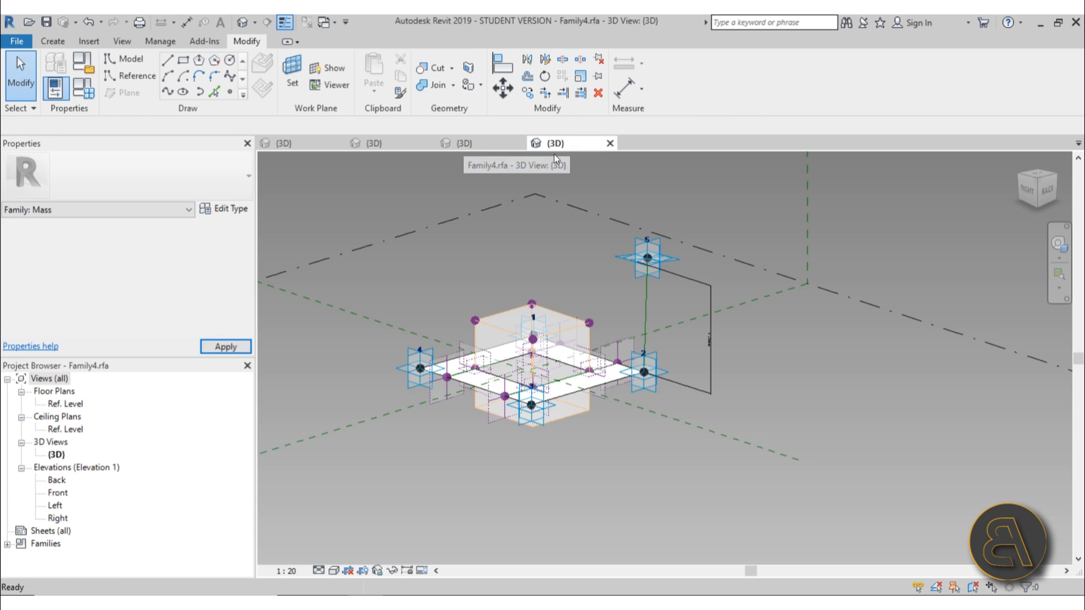
{"action": "middle_click_drag", "start_coordinate": [547, 269], "coordinate": [533, 395], "text": "shift"}
{"action": "middle_click_drag", "start_coordinate": [575, 511], "coordinate": [641, 411], "text": "shift"}
{"action": "left_click", "coordinate": [631, 465]}
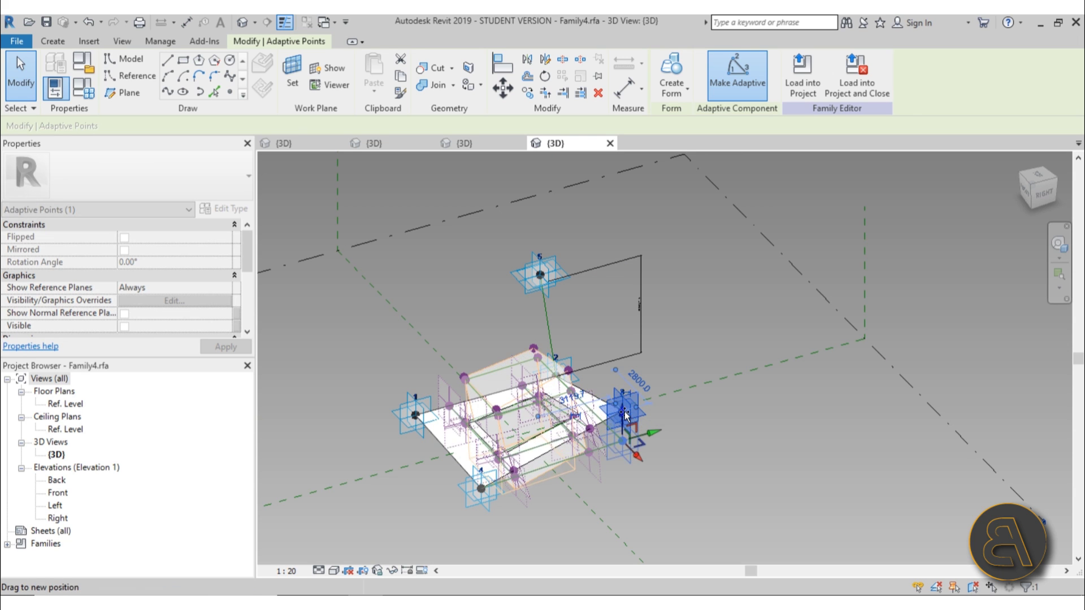
{"action": "left_click_drag", "start_coordinate": [640, 446], "coordinate": [718, 446]}
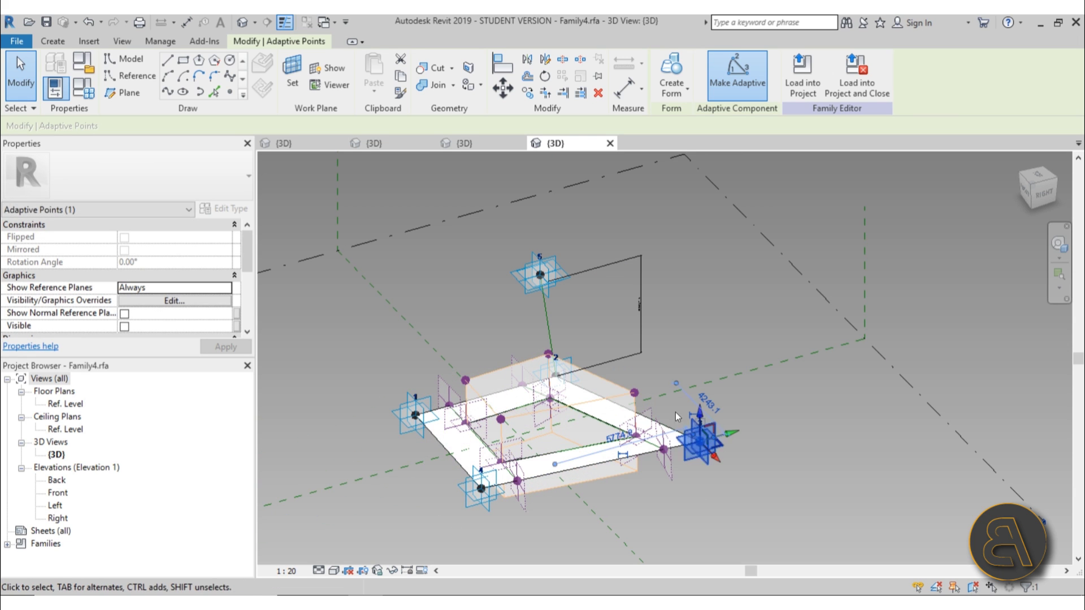
{"action": "middle_click_drag", "start_coordinate": [718, 446], "coordinate": [625, 293], "text": "shift"}
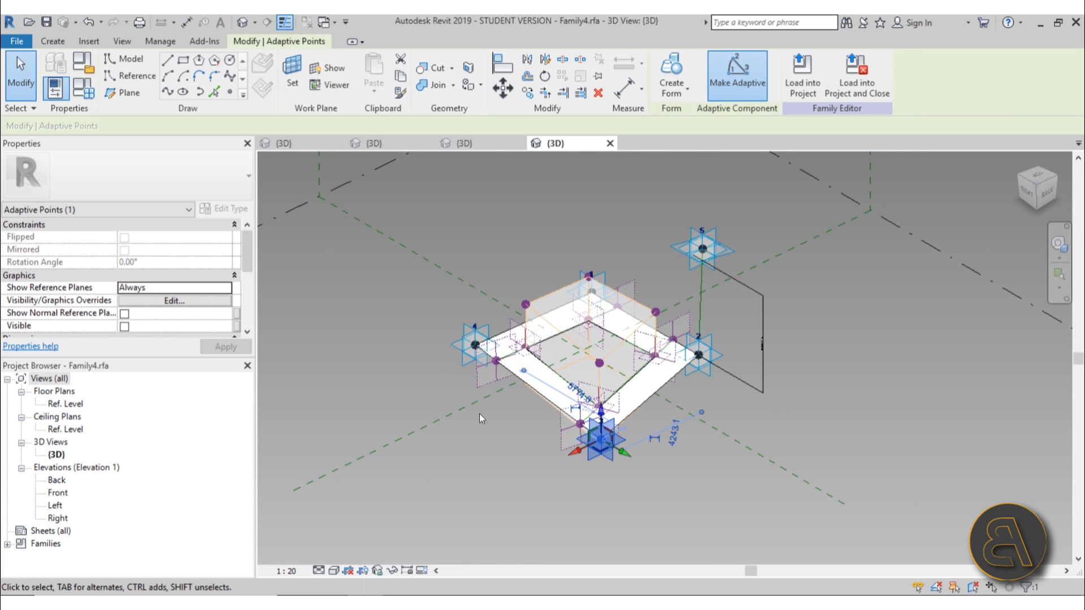
{"action": "left_click", "coordinate": [482, 429]}
{"action": "middle_click_drag", "start_coordinate": [550, 388], "coordinate": [742, 417]}
{"action": "scroll", "coordinate": [592, 384], "scroll_direction": "up", "scroll_amount": 2}
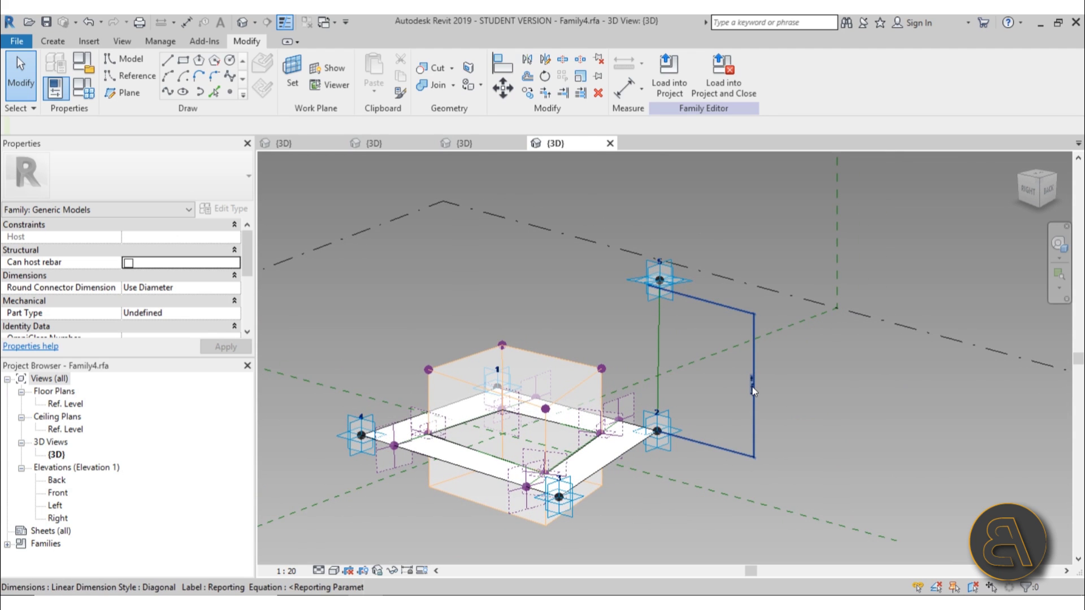
Step: Drag adaptive point 5 vertically until Reporting reads 5170, then check the project view and return to Family4
{"action": "left_click", "coordinate": [664, 295]}
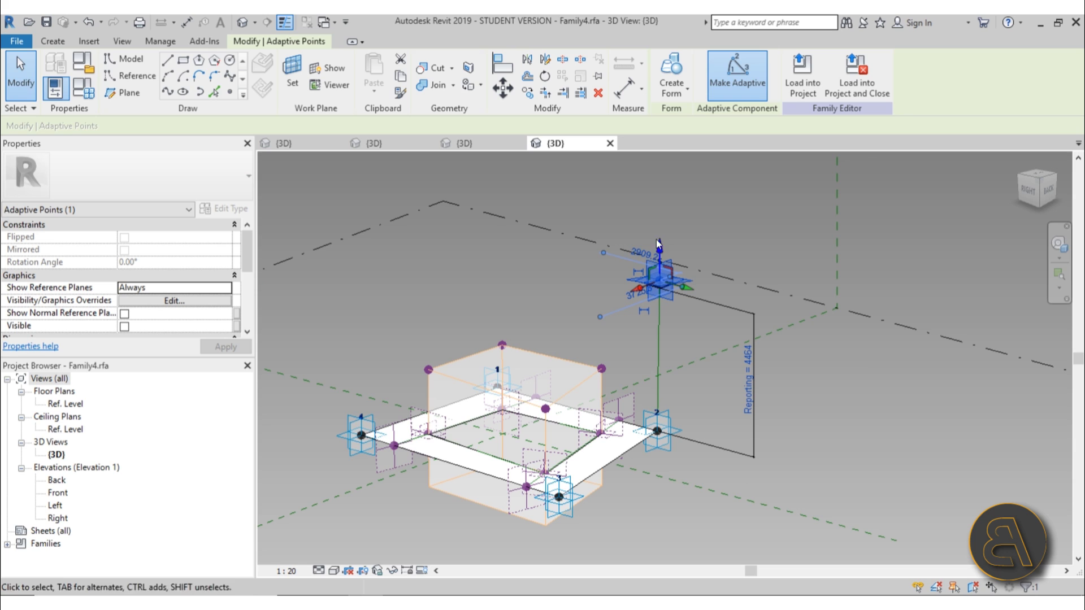
{"action": "left_click_drag", "start_coordinate": [661, 275], "coordinate": [659, 171]}
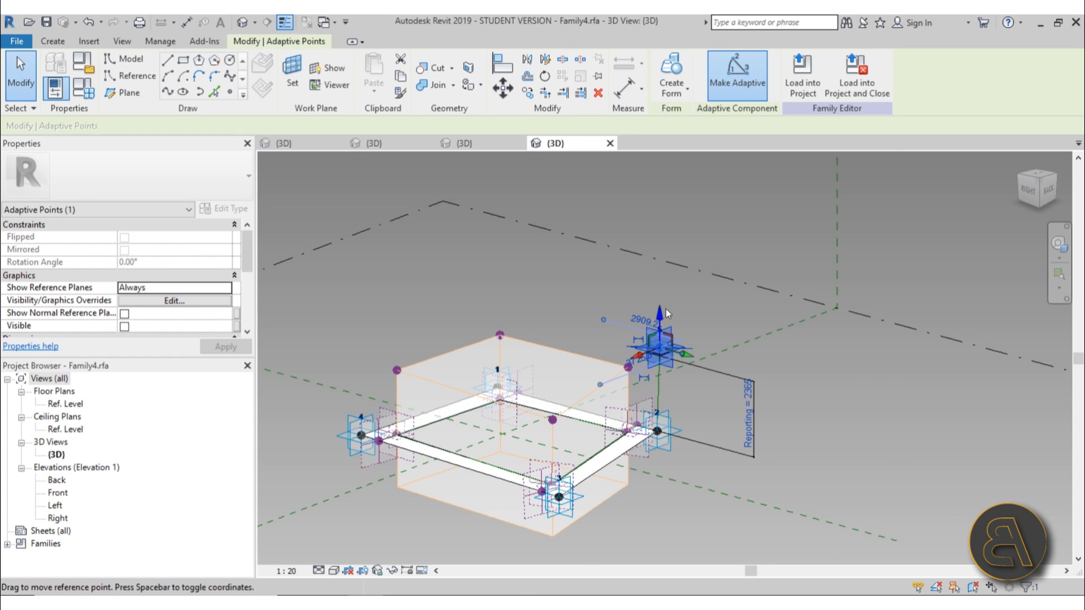
{"action": "left_click_drag", "start_coordinate": [660, 316], "coordinate": [660, 225]}
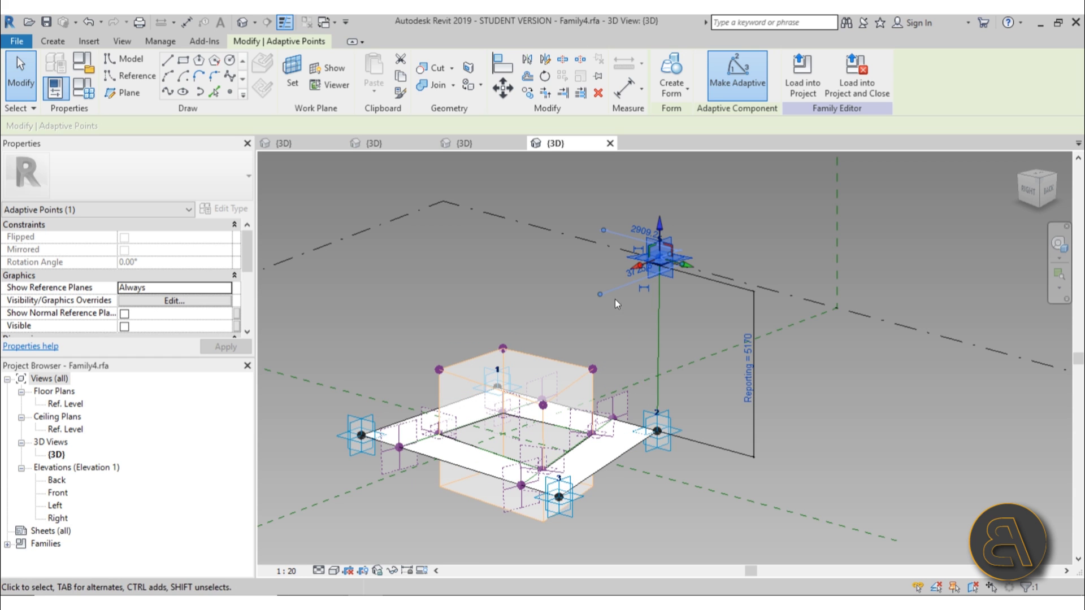
{"action": "key", "text": "Escape"}
{"action": "key", "text": "ctrl+Tab"}
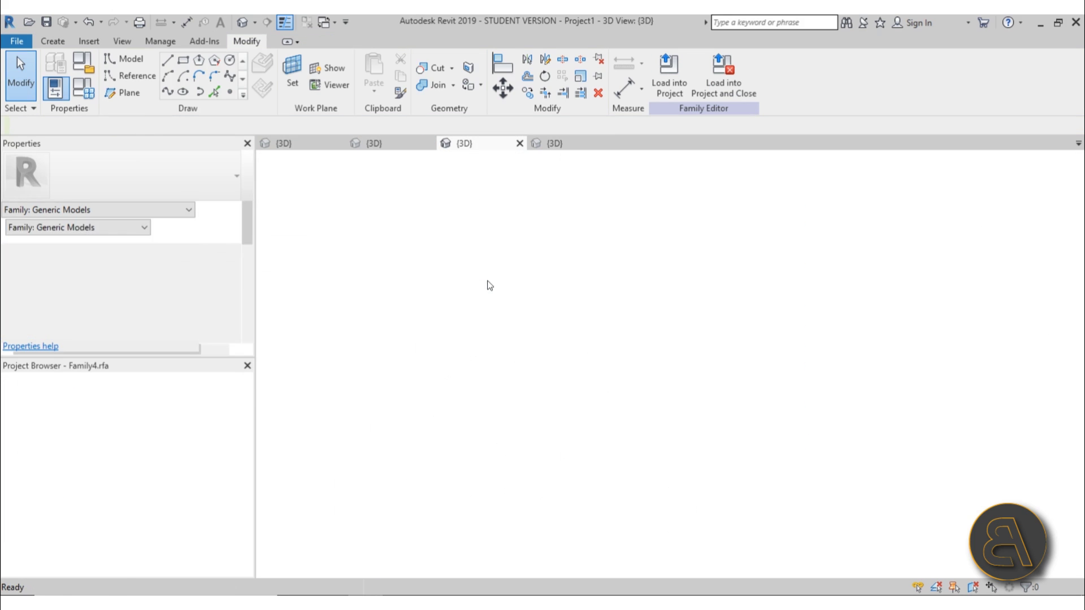
{"action": "left_click", "coordinate": [565, 147]}
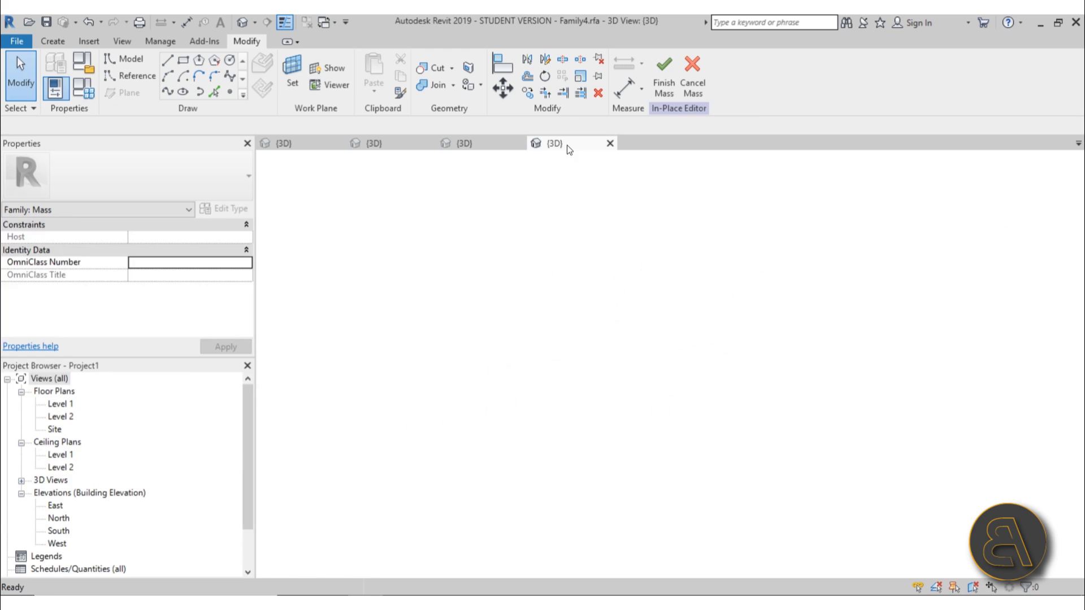
Step: Inspect the Reporting = 5170 dimension and adaptive point 5, then deselect and pan the family view
{"action": "left_click", "coordinate": [756, 383]}
{"action": "scroll", "coordinate": [757, 384], "scroll_direction": "up", "scroll_amount": 4}
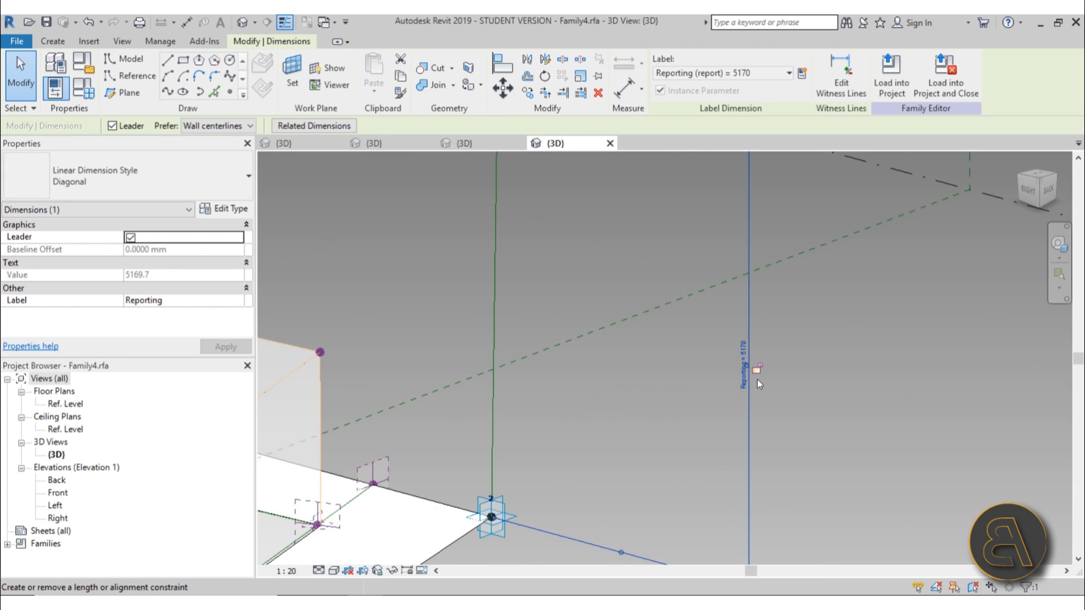
{"action": "scroll", "coordinate": [757, 378], "scroll_direction": "up", "scroll_amount": 2}
{"action": "scroll", "coordinate": [707, 321], "scroll_direction": "down", "scroll_amount": 5}
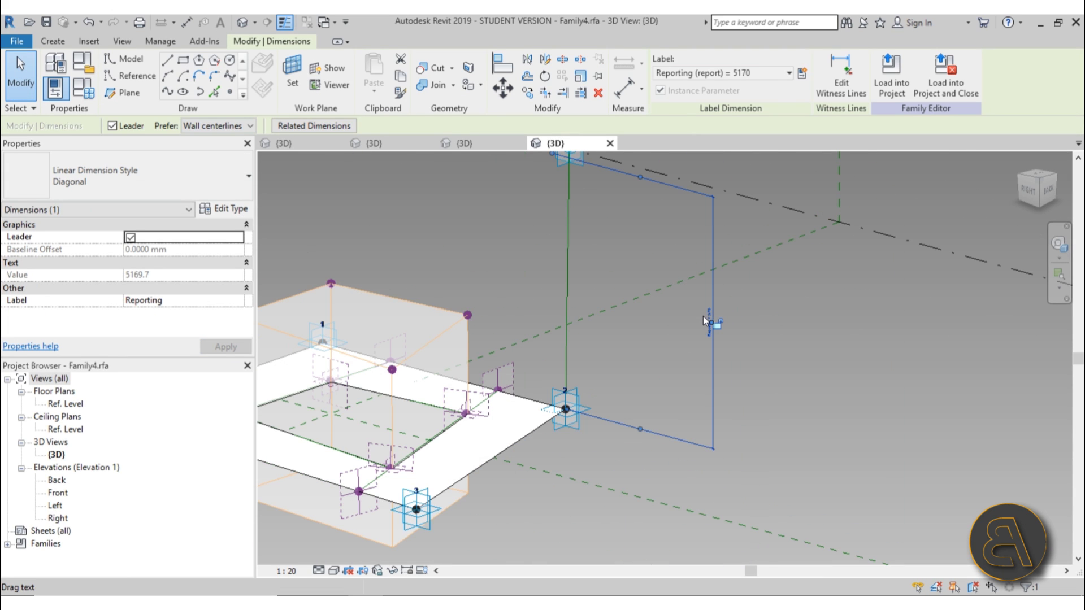
{"action": "scroll", "coordinate": [704, 321], "scroll_direction": "down", "scroll_amount": 3}
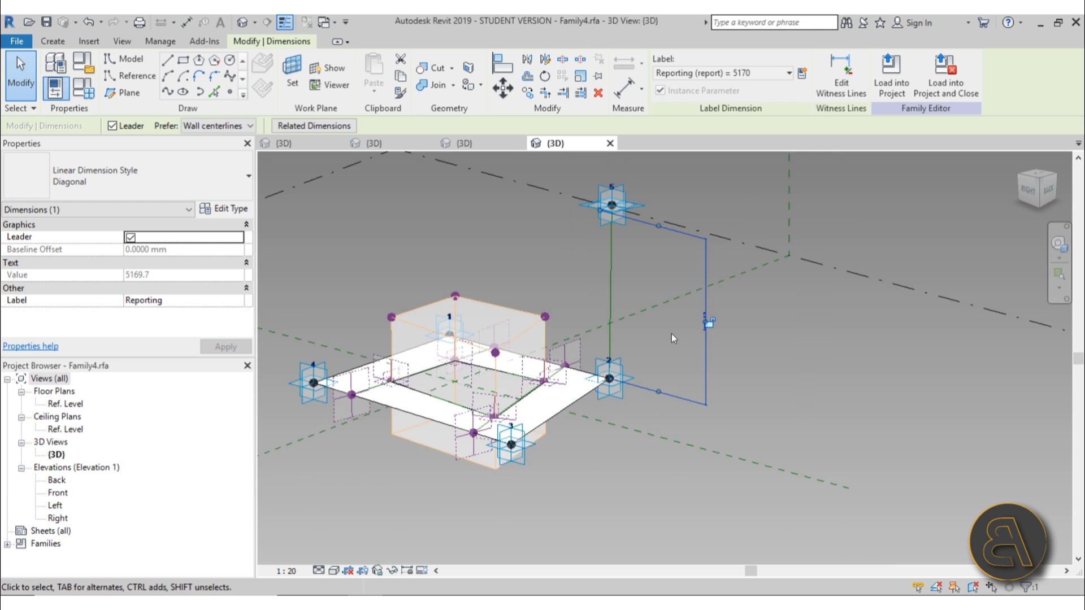
{"action": "middle_click_drag", "start_coordinate": [704, 321], "coordinate": [694, 293]}
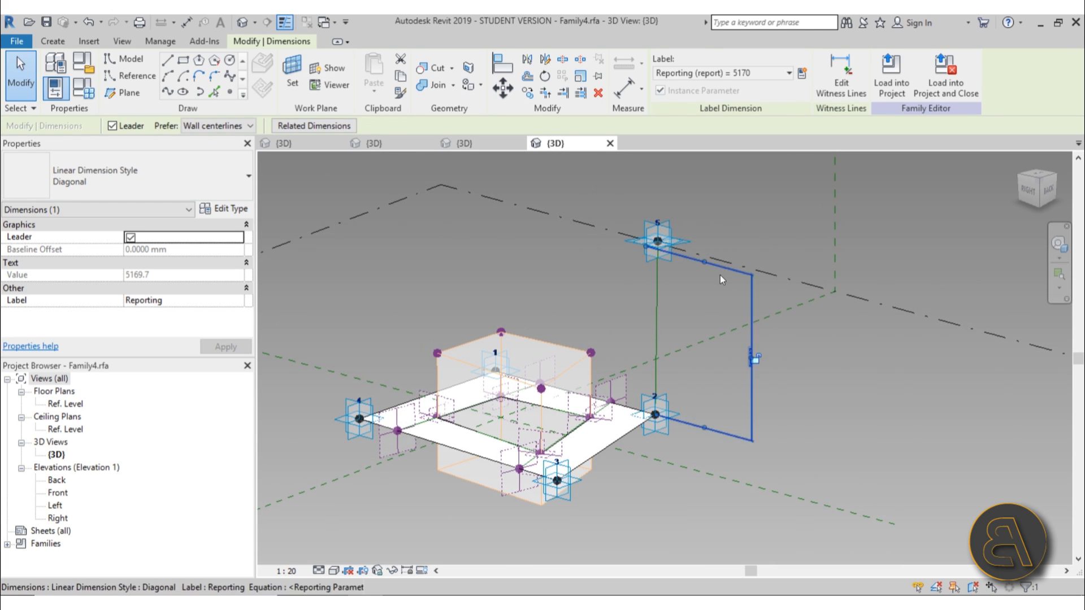
{"action": "left_click", "coordinate": [709, 287]}
{"action": "left_click", "coordinate": [670, 261]}
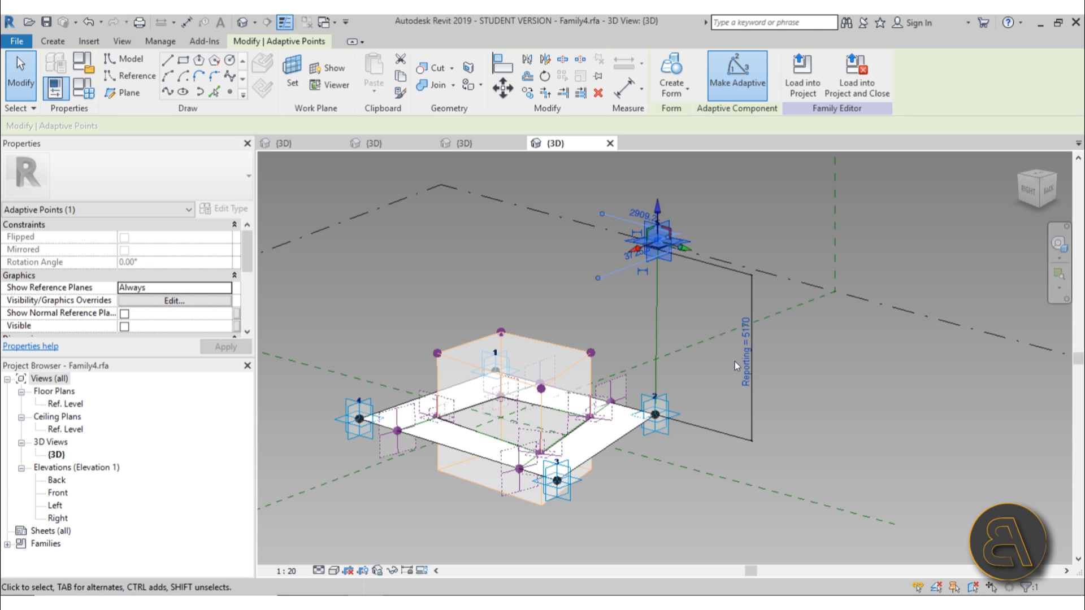
{"action": "left_click", "coordinate": [461, 298]}
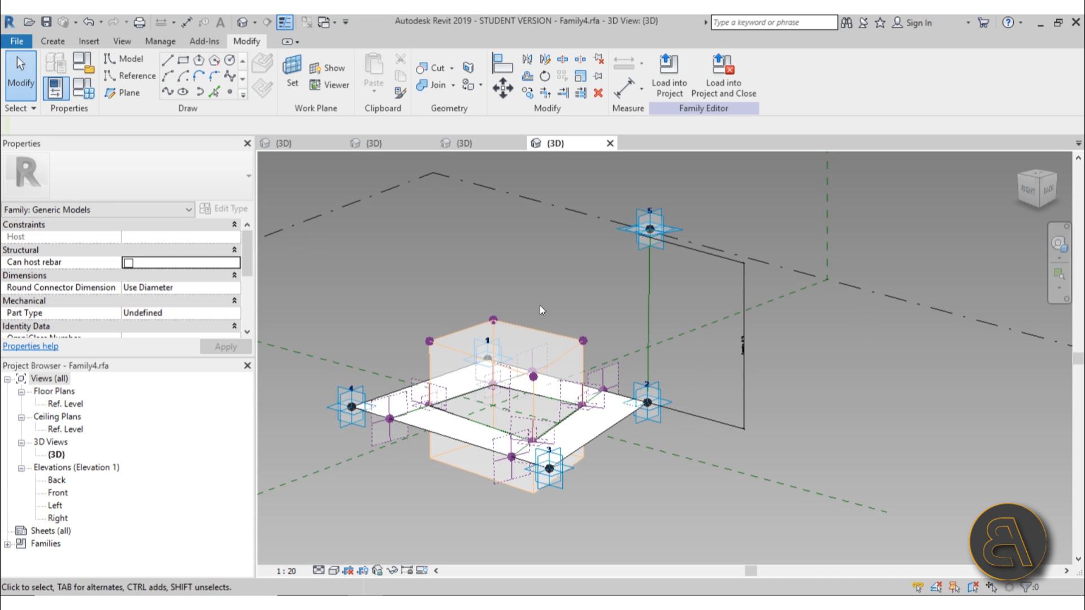
{"action": "middle_click_drag", "start_coordinate": [500, 340], "coordinate": [513, 299]}
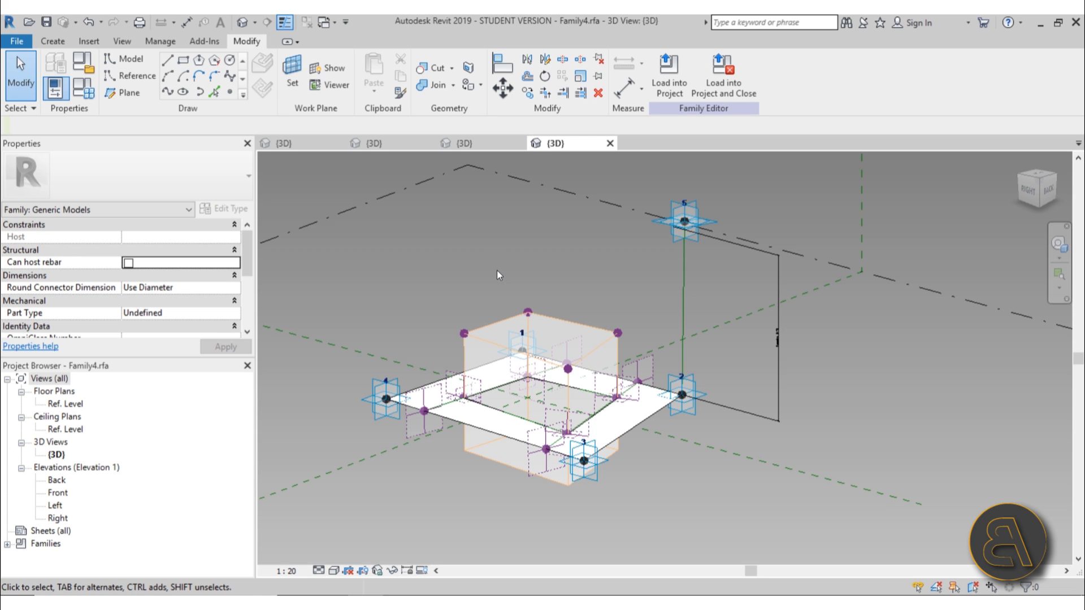
{"action": "left_click", "coordinate": [462, 144]}
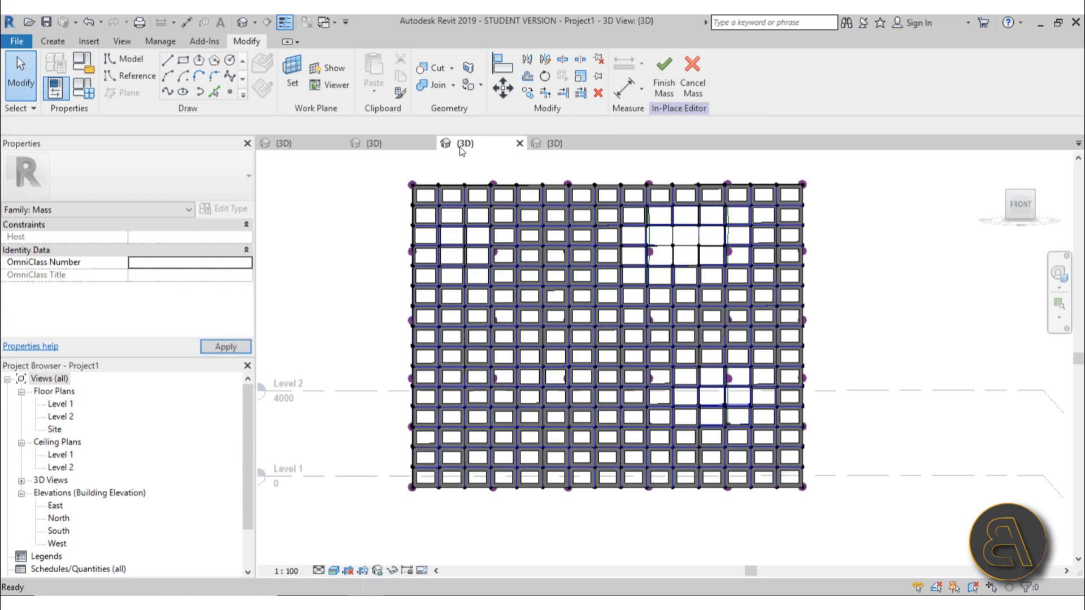